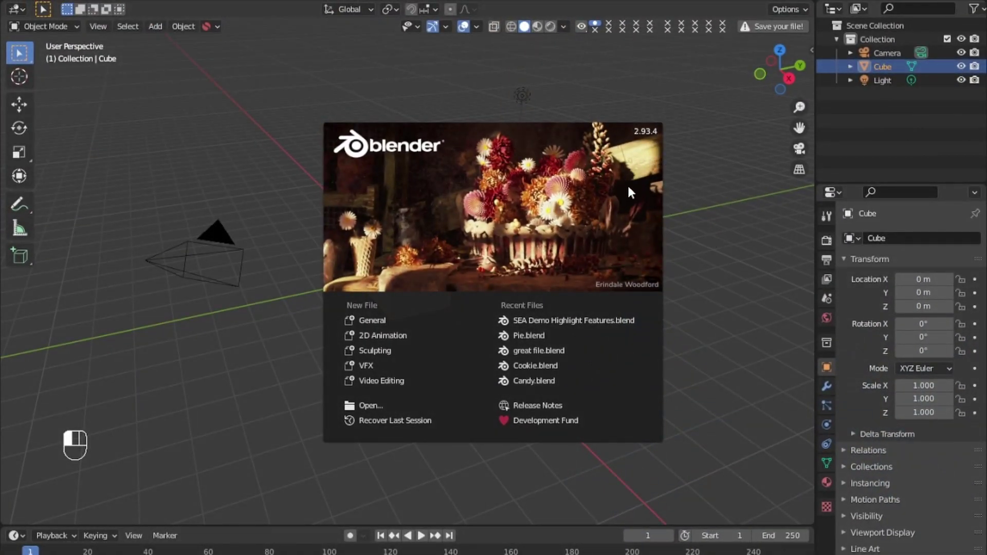
Dismiss the splash screen and save the new scene to the Desktop as untitled.blend through the save reminder.
{"action": "left_click", "coordinate": [699, 177]}
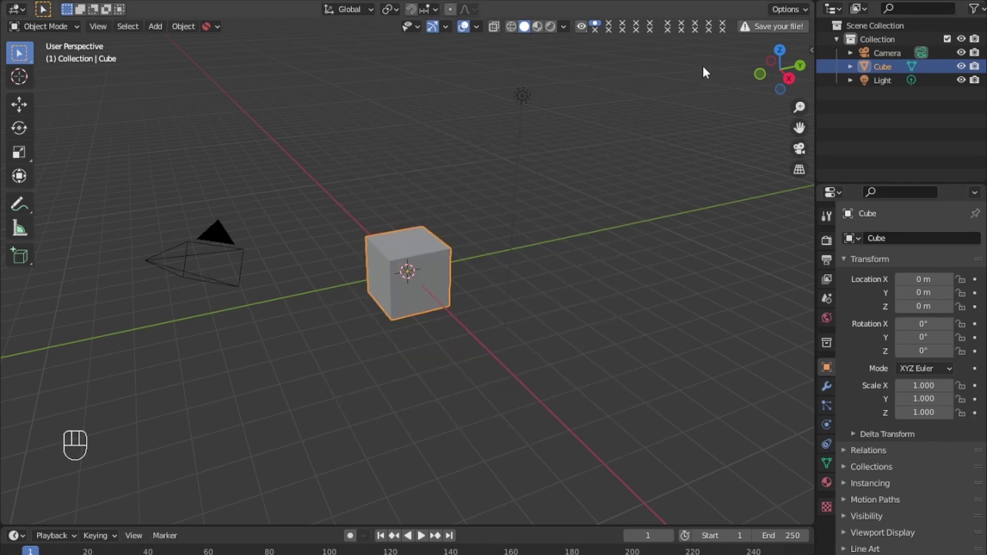
{"action": "left_click", "coordinate": [768, 31]}
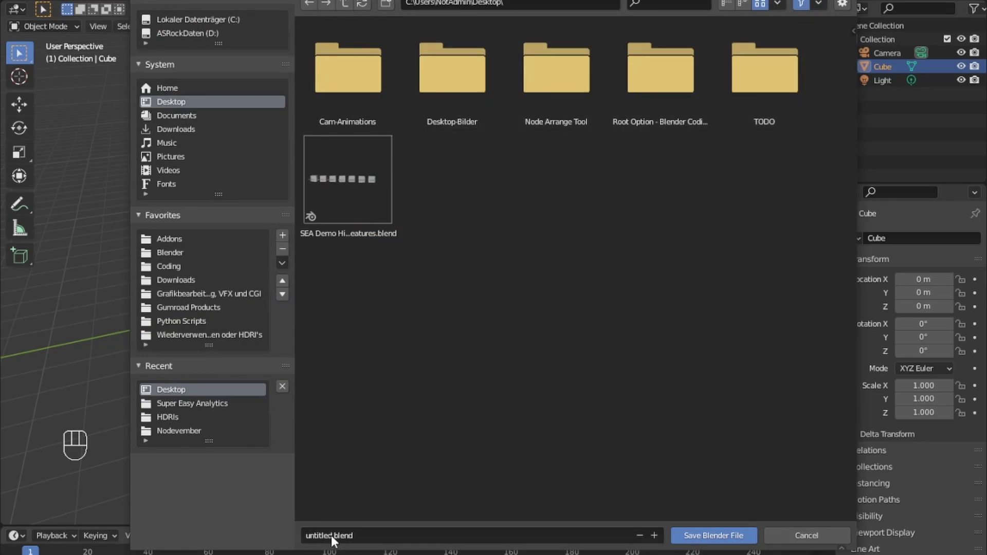
{"action": "left_click", "coordinate": [708, 536]}
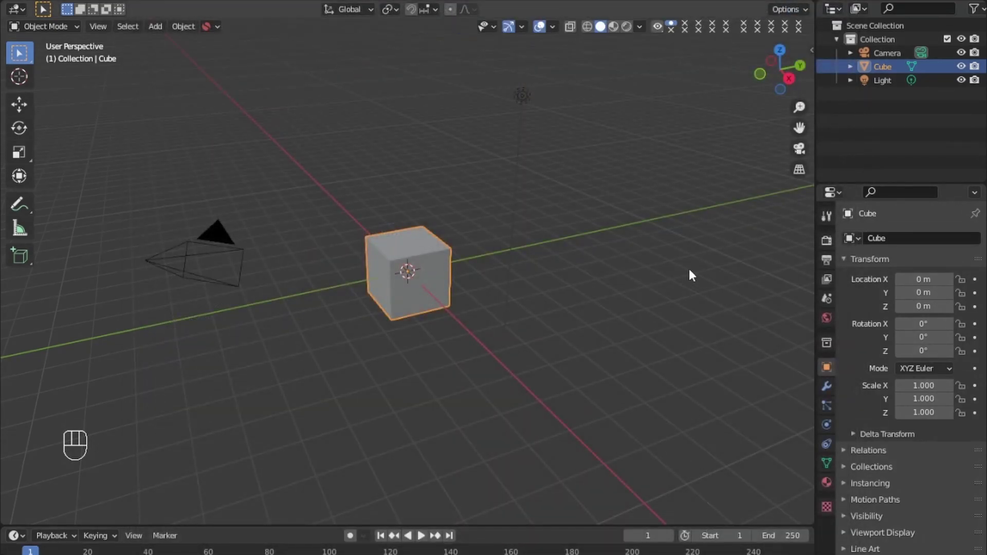
Search the add-on preferences for "sea" and review the Super Easy Analytics display unit, save reminder and system settings.
{"action": "key", "text": "shift+y"}
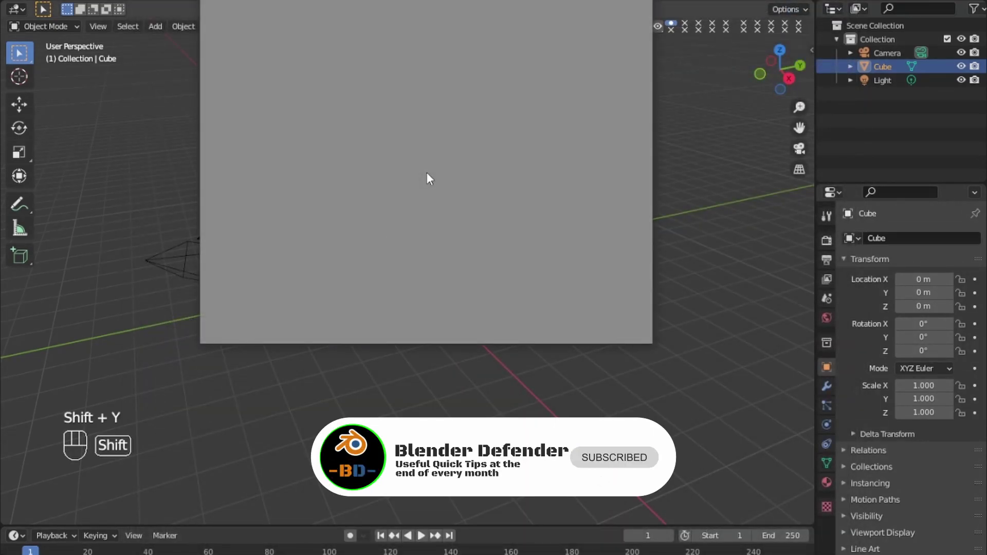
{"action": "left_click", "coordinate": [550, 16]}
{"action": "type", "text": "sea"}
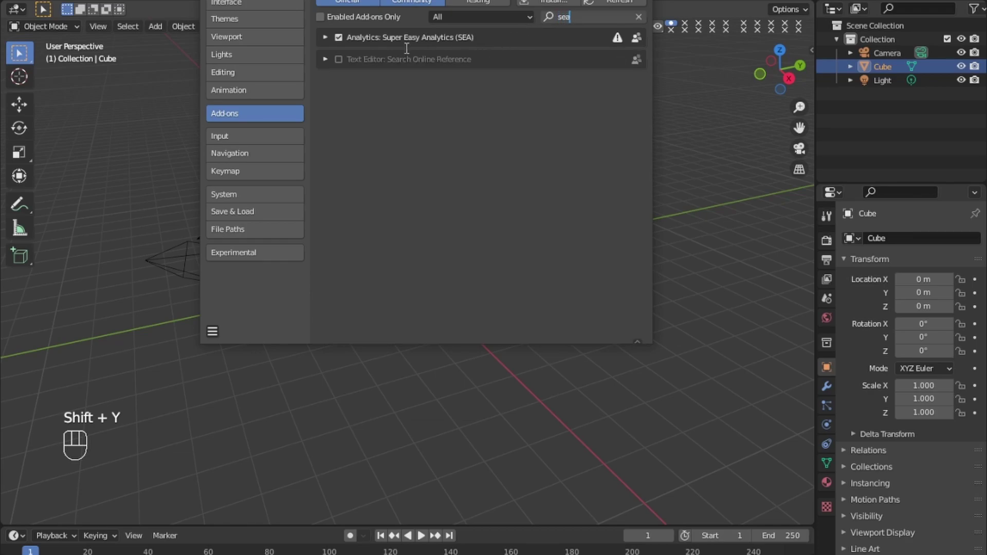
{"action": "left_click", "coordinate": [326, 37]}
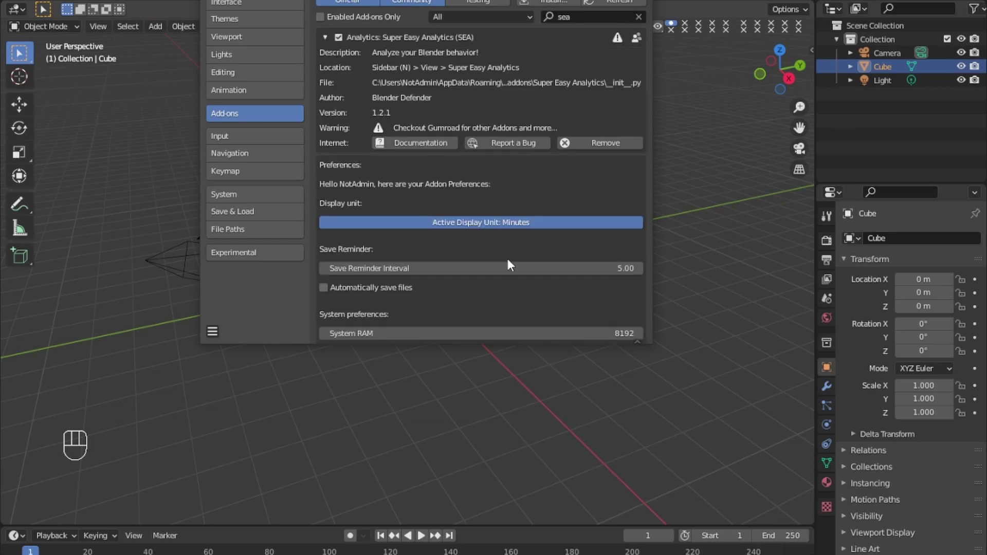
{"action": "scroll", "coordinate": [514, 234], "scroll_direction": "down", "scroll_amount": 1}
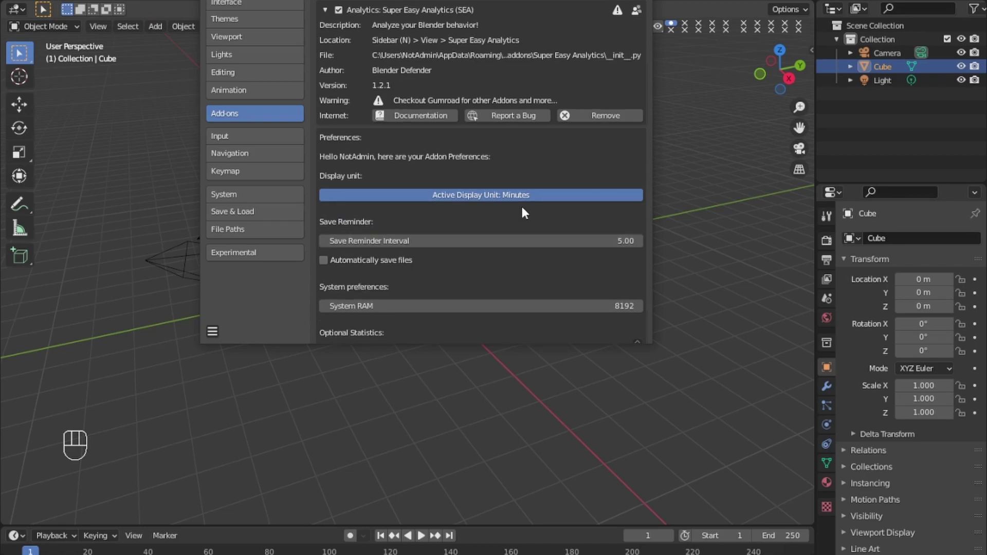
{"action": "scroll", "coordinate": [524, 205], "scroll_direction": "down", "scroll_amount": 1}
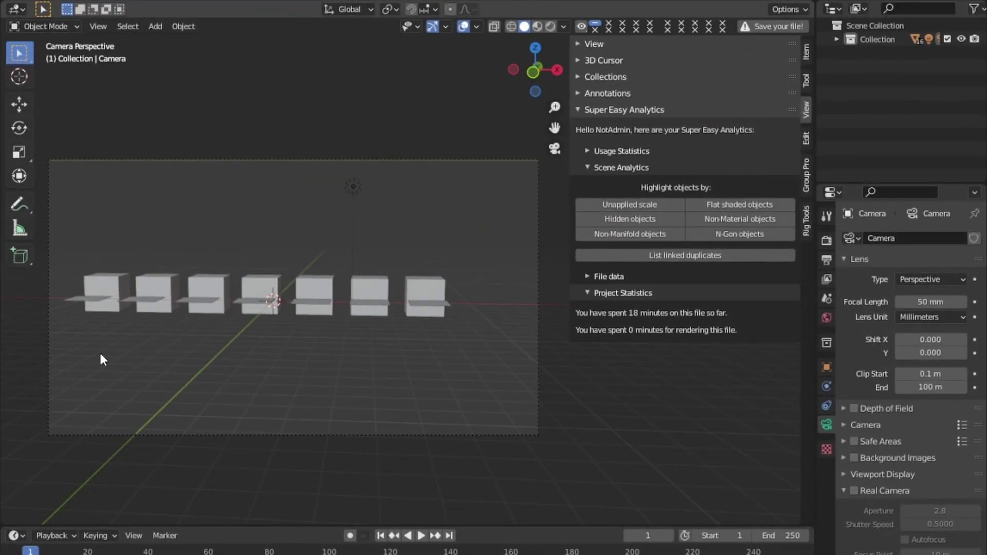
Select each of the seven cubes in turn, box-select the whole row, and clear the selection.
{"action": "left_click", "coordinate": [104, 279]}
{"action": "left_click", "coordinate": [156, 283]}
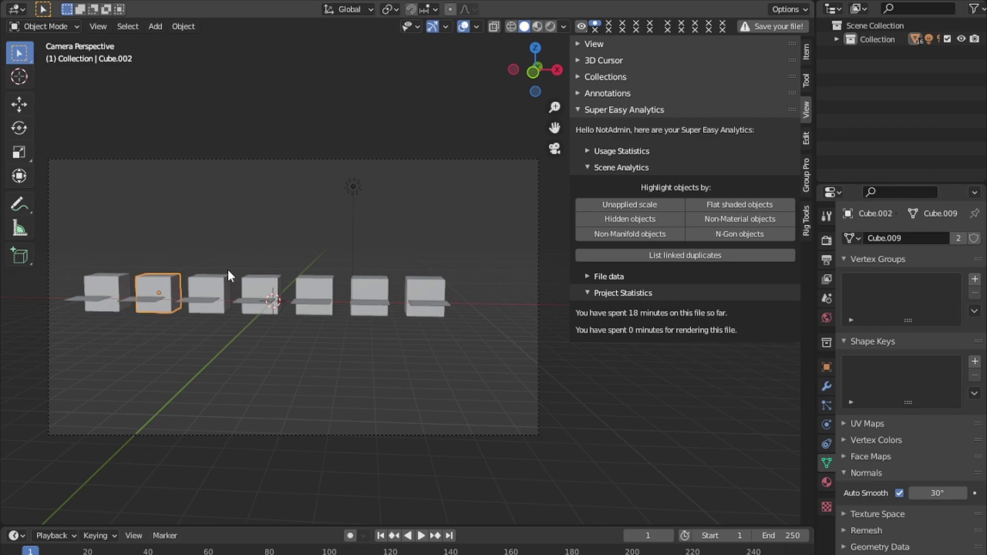
{"action": "left_click", "coordinate": [220, 283]}
{"action": "left_click", "coordinate": [266, 284]}
{"action": "left_click", "coordinate": [315, 287]}
{"action": "left_click", "coordinate": [372, 287]}
{"action": "left_click", "coordinate": [422, 290]}
{"action": "left_click_drag", "start_coordinate": [452, 328], "coordinate": [57, 291]}
{"action": "left_click", "coordinate": [347, 338]}
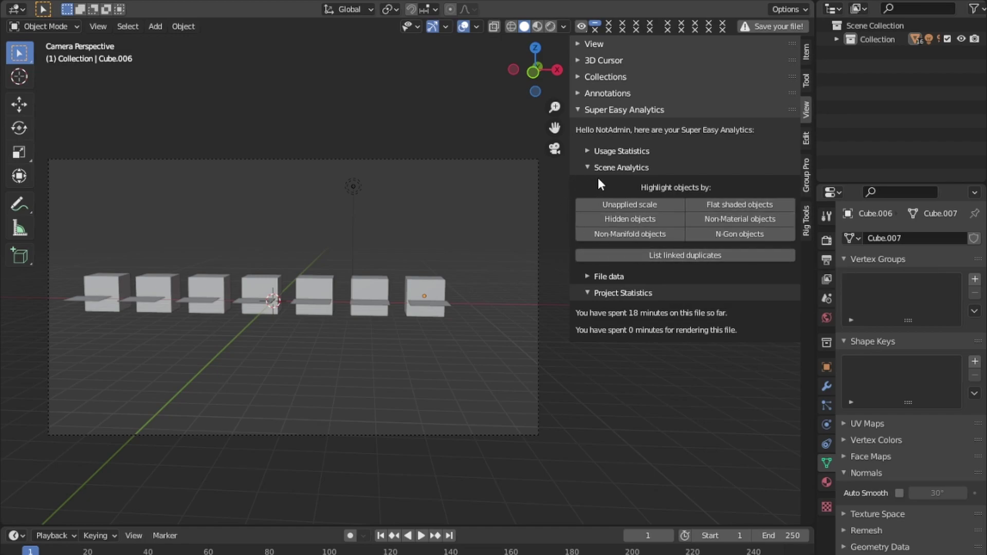
Highlight the objects with unapplied scale and apply the scale of the highlighted cube and plane.
{"action": "left_click", "coordinate": [637, 204]}
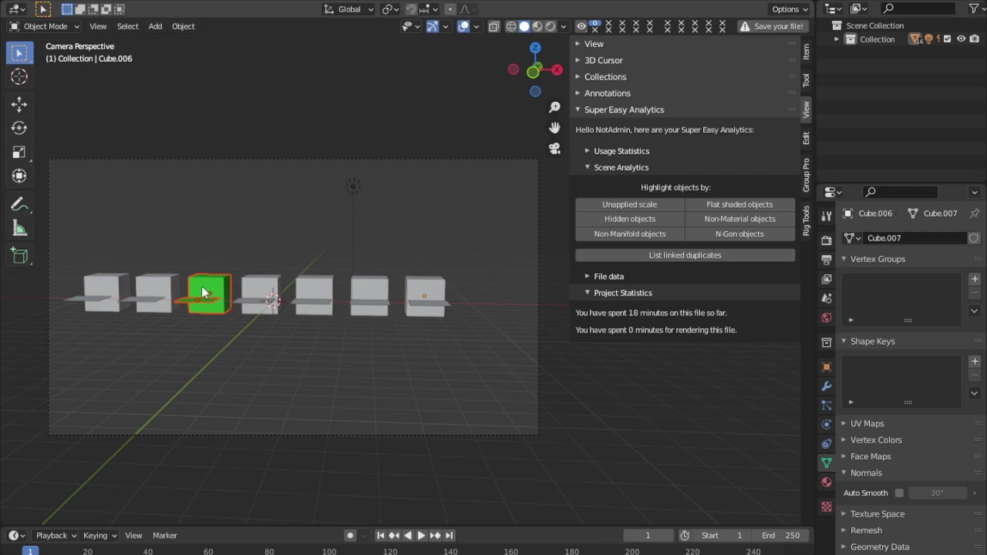
{"action": "key", "text": "ctrl+a"}
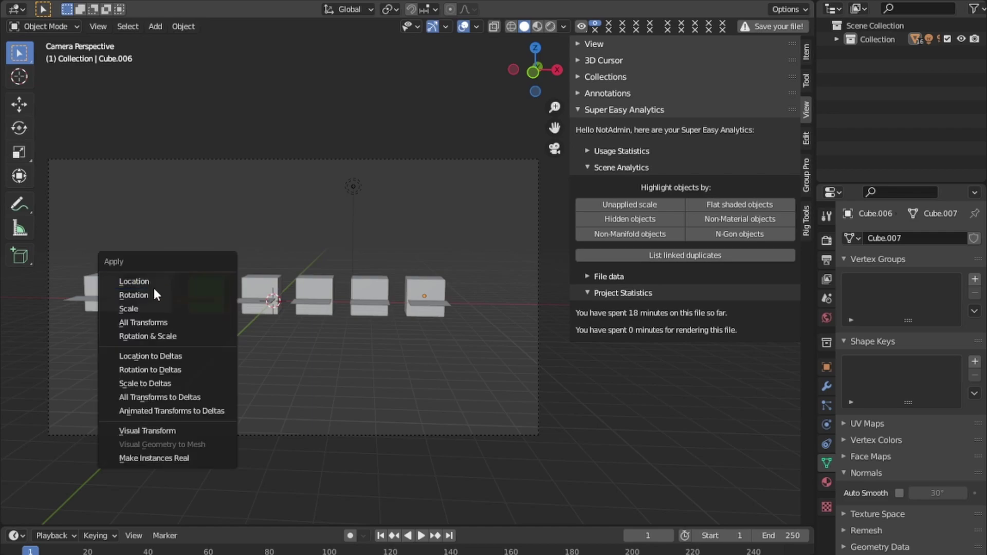
{"action": "left_click", "coordinate": [160, 309]}
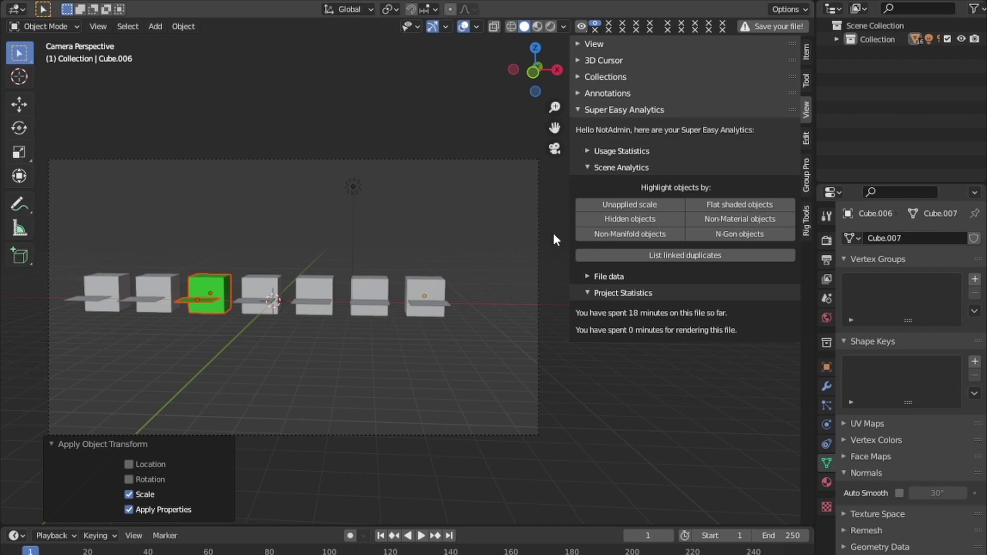
Highlight the hidden objects, inspect them from several angles, undo the highlighting and return to the camera view.
{"action": "left_click", "coordinate": [624, 219]}
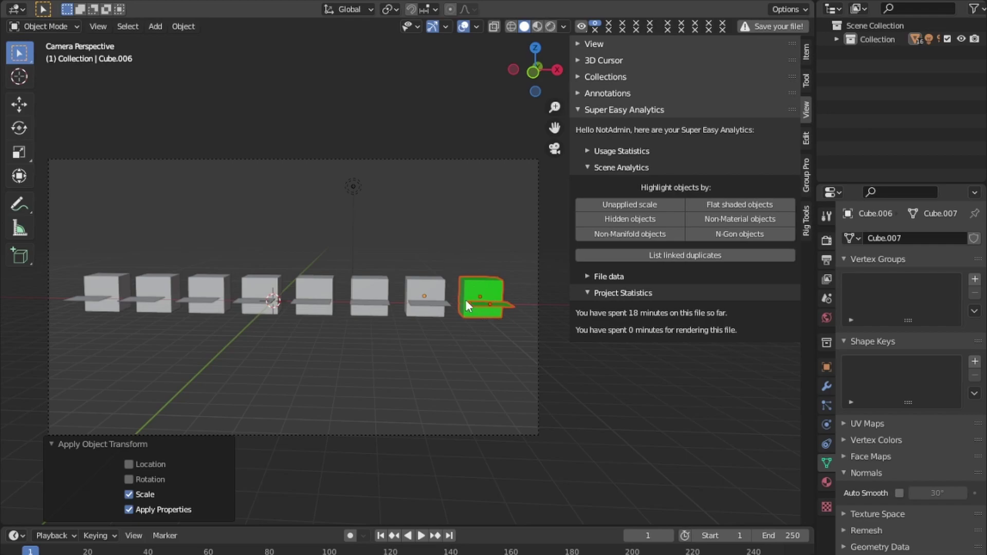
{"action": "middle_click_drag", "start_coordinate": [489, 289], "coordinate": [461, 290]}
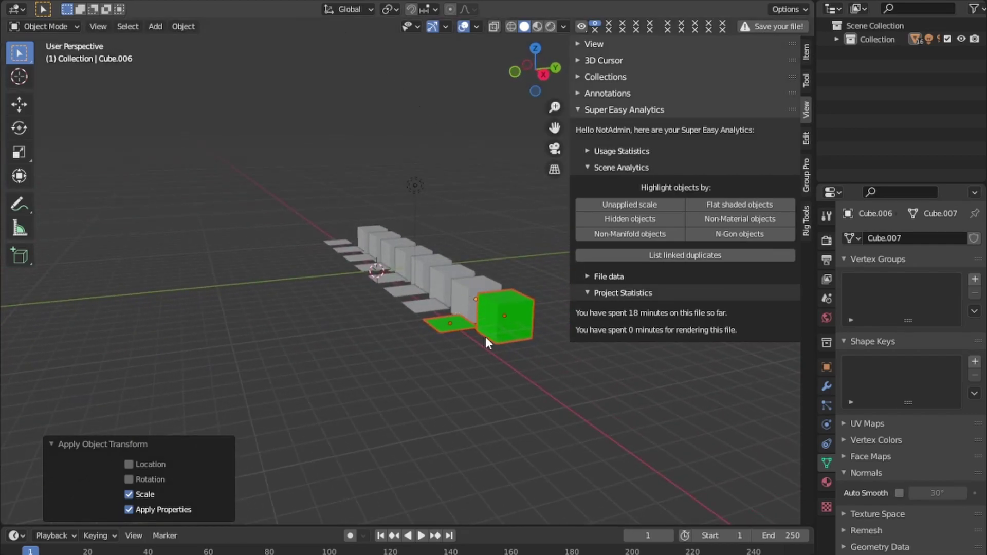
{"action": "middle_click_drag", "start_coordinate": [450, 328], "coordinate": [507, 318]}
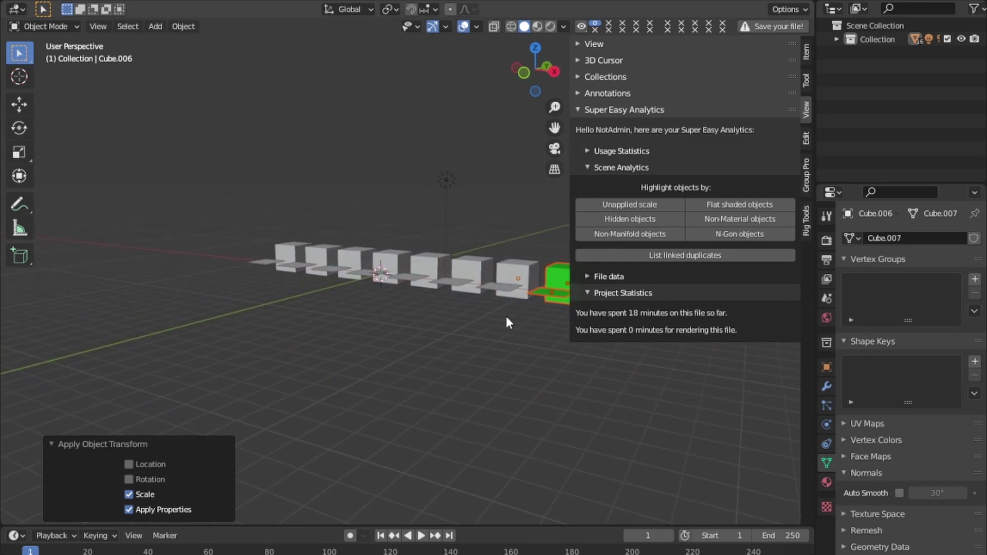
{"action": "key", "text": "ctrl+z"}
{"action": "key", "text": "KP_0"}
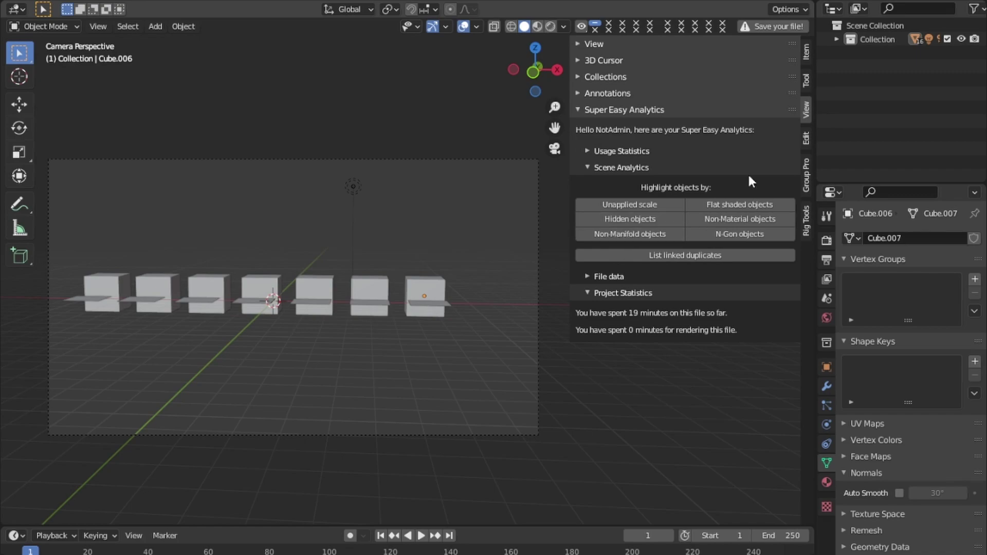
Expand the collection in the outliner and disable Cube.007 and Plane.007 in renders.
{"action": "left_click", "coordinate": [836, 39]}
{"action": "scroll", "coordinate": [877, 100], "scroll_direction": "down", "scroll_amount": 2}
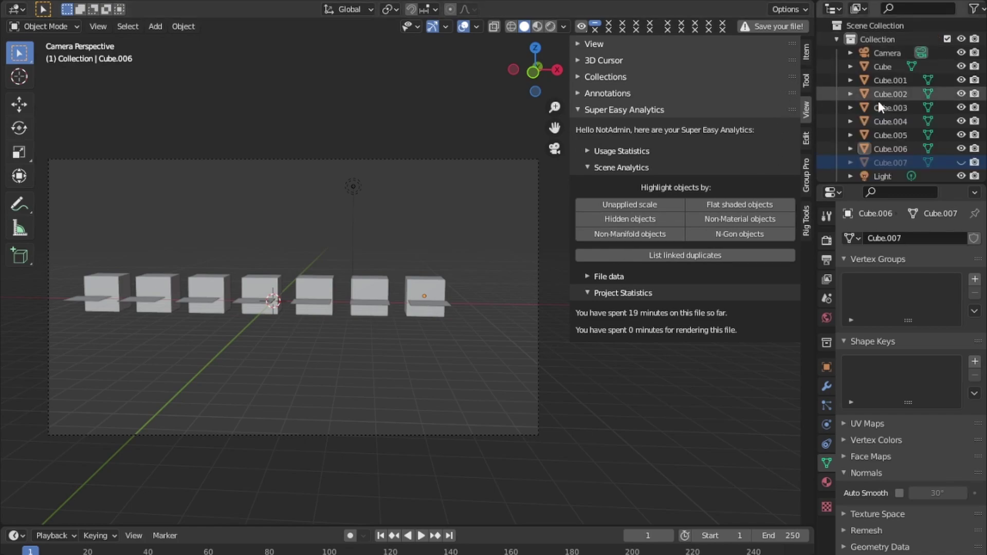
{"action": "left_click", "coordinate": [974, 135]}
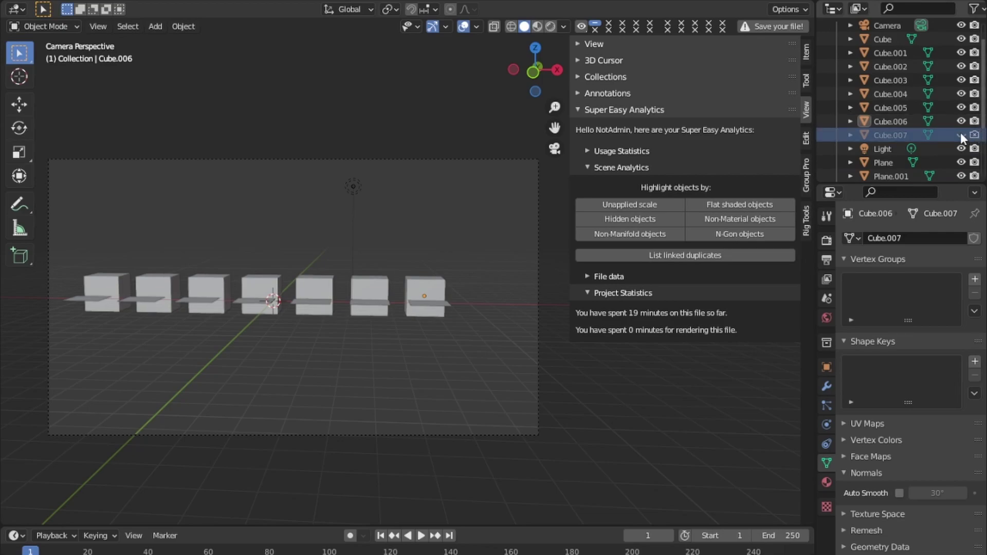
{"action": "scroll", "coordinate": [930, 125], "scroll_direction": "down", "scroll_amount": 6}
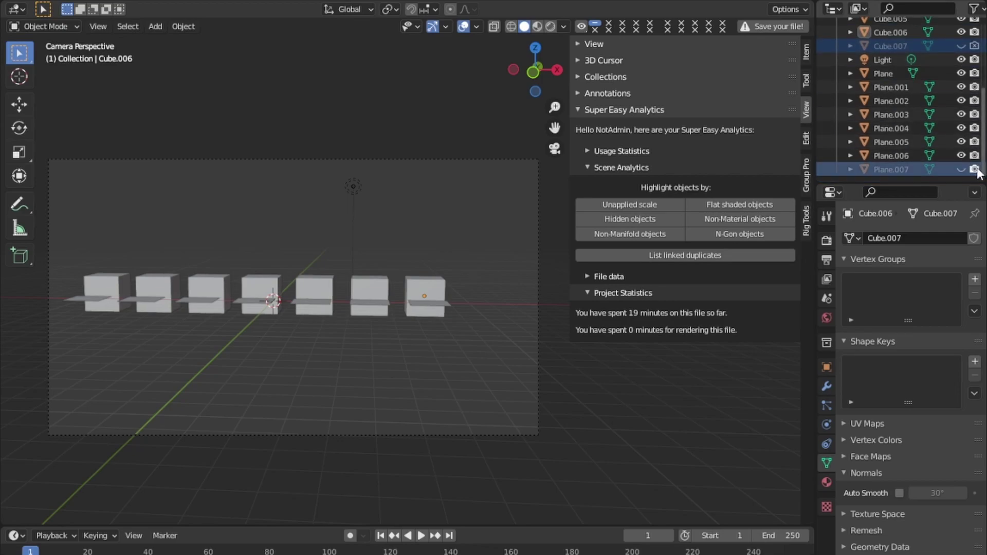
{"action": "left_click", "coordinate": [974, 170]}
Highlight the flat shaded, non-manifold and non-material objects of the scene one check after another.
{"action": "left_click", "coordinate": [740, 204]}
{"action": "left_click", "coordinate": [671, 234]}
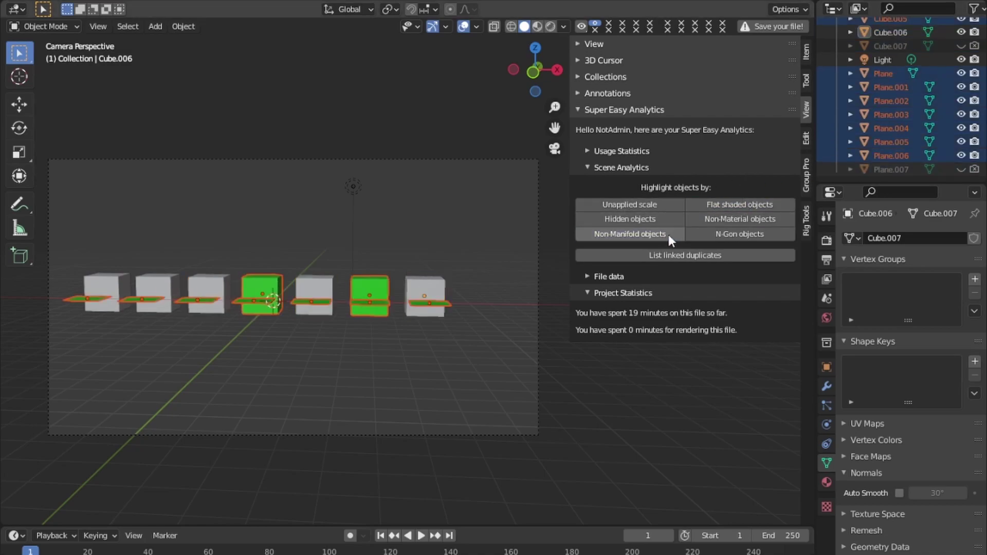
{"action": "left_click", "coordinate": [721, 219]}
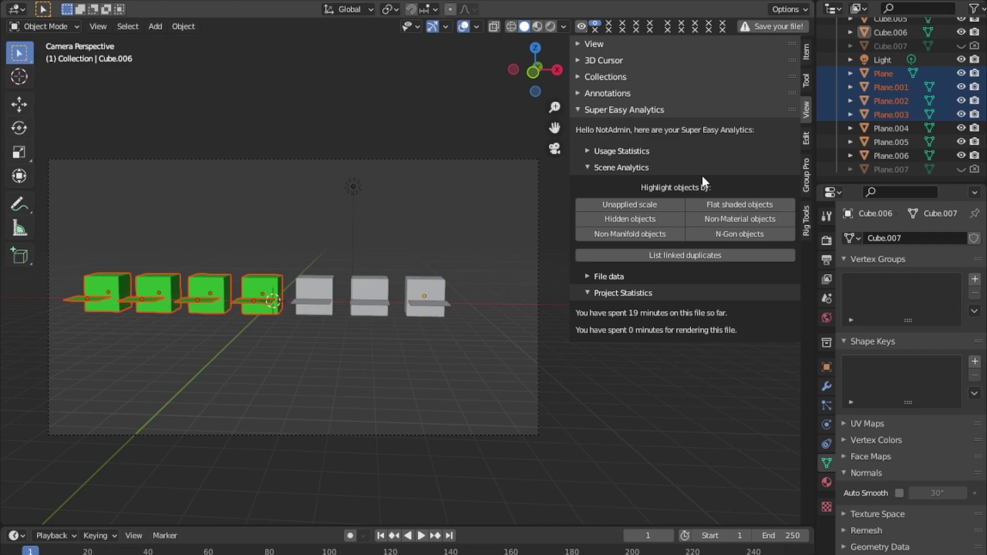
Highlight the N-gon objects, inspect the highlighted cube and plane meshes in Edit Mode, and return to Object Mode.
{"action": "left_click", "coordinate": [738, 234]}
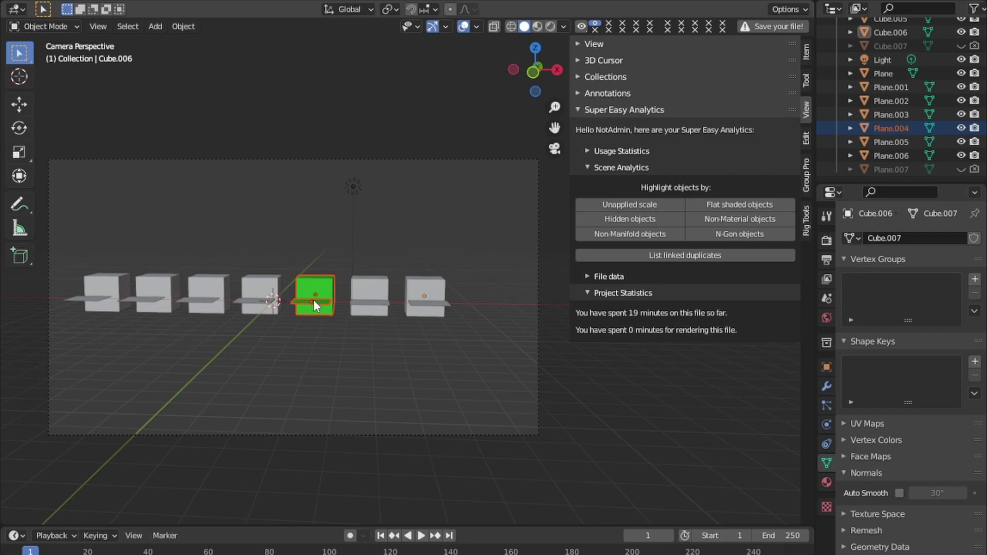
{"action": "key", "text": "Tab"}
{"action": "scroll", "coordinate": [314, 287], "scroll_direction": "up", "scroll_amount": 5}
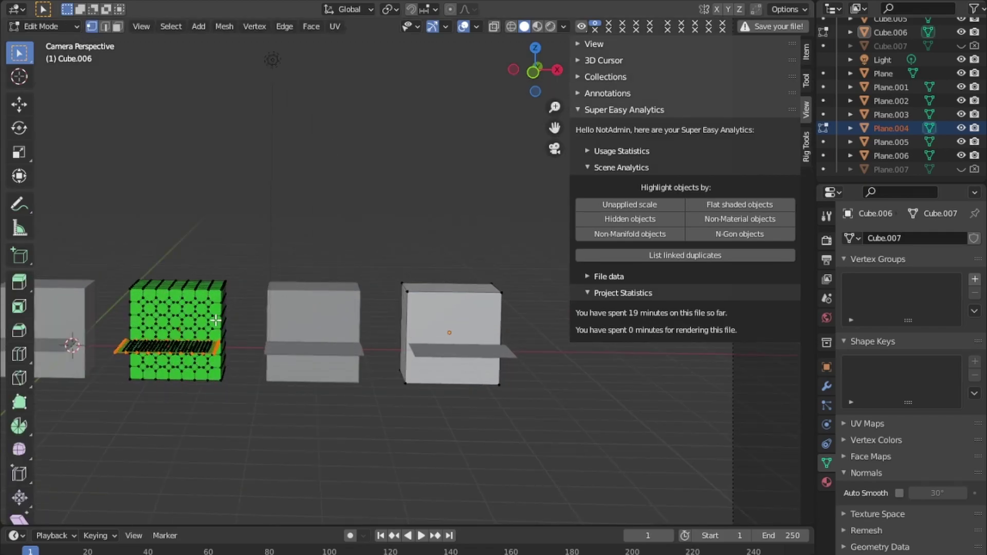
{"action": "key", "text": "Tab"}
{"action": "scroll", "coordinate": [239, 315], "scroll_direction": "down", "scroll_amount": 5}
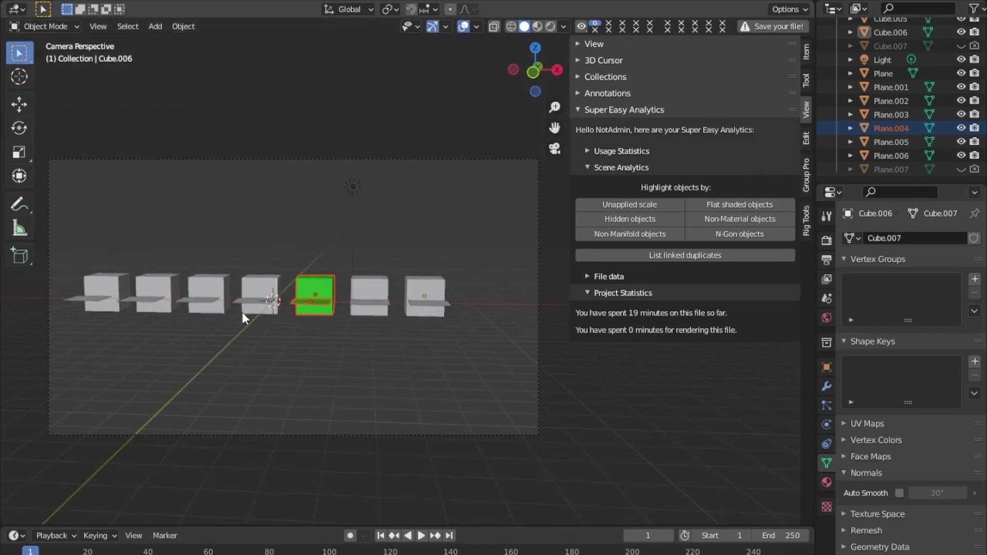
List the scene's linked duplicates and resolve the Cube.009 and Plane entries.
{"action": "left_click", "coordinate": [636, 255]}
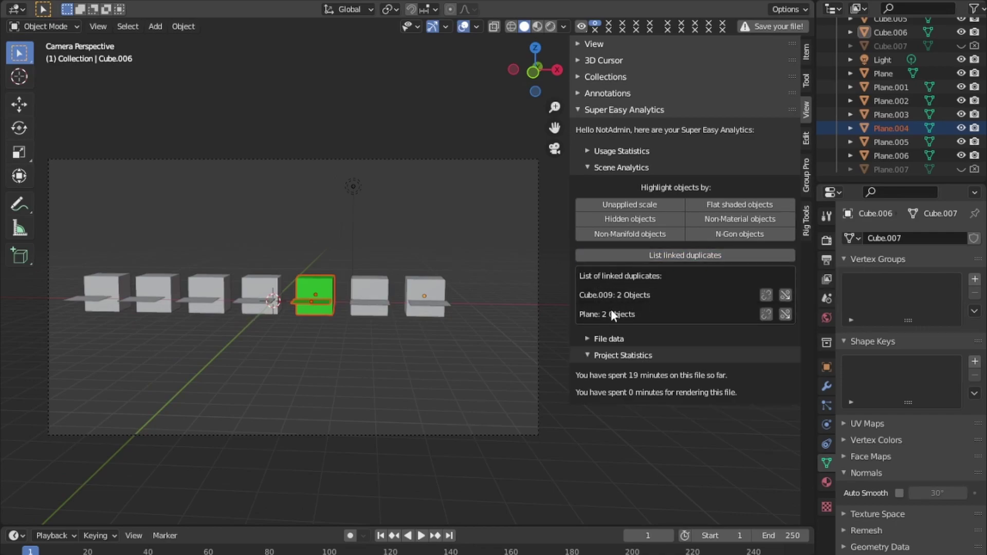
{"action": "left_click", "coordinate": [766, 296]}
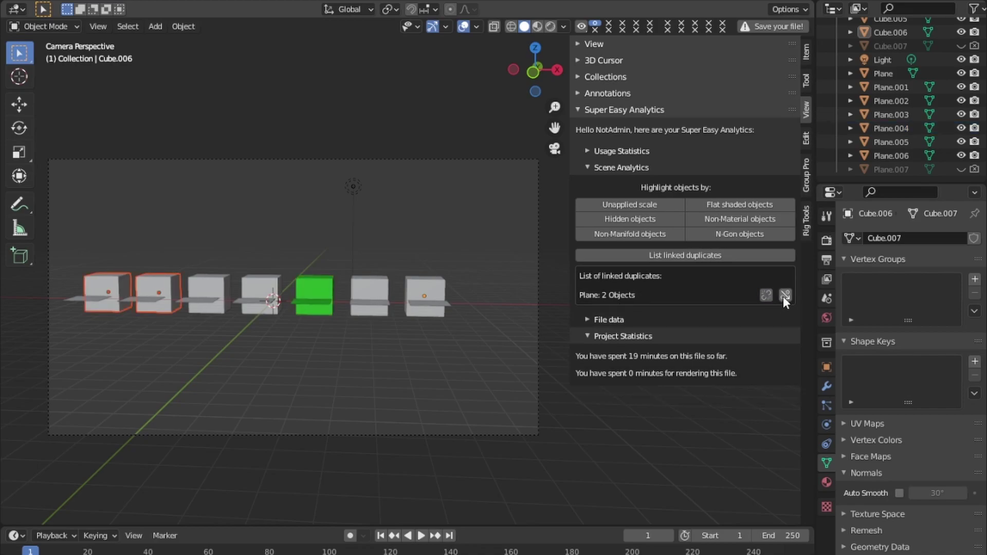
{"action": "left_click", "coordinate": [785, 295]}
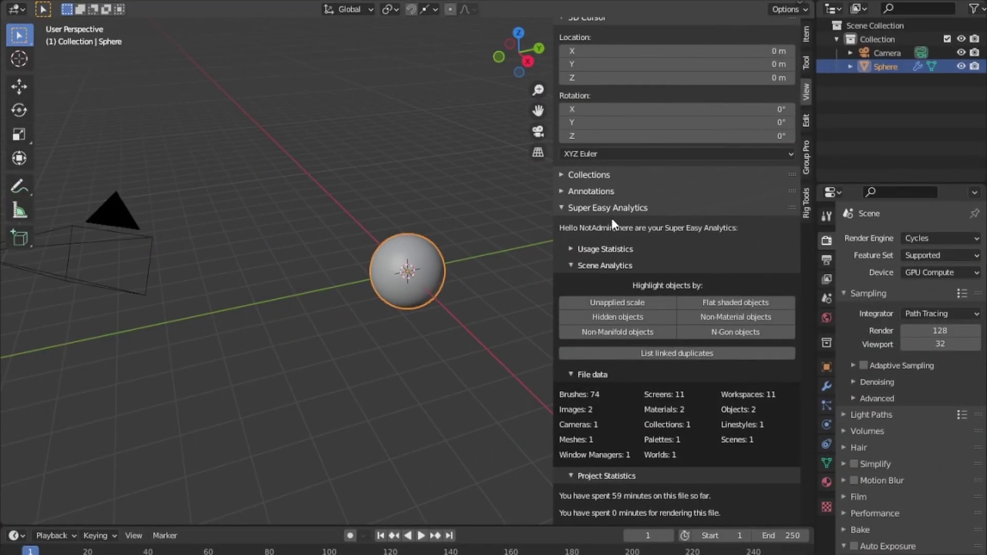
Expand the Usage Statistics and read through the usage, scene, file data and project statistics.
{"action": "left_click", "coordinate": [623, 248]}
{"action": "scroll", "coordinate": [623, 241], "scroll_direction": "down", "scroll_amount": 5}
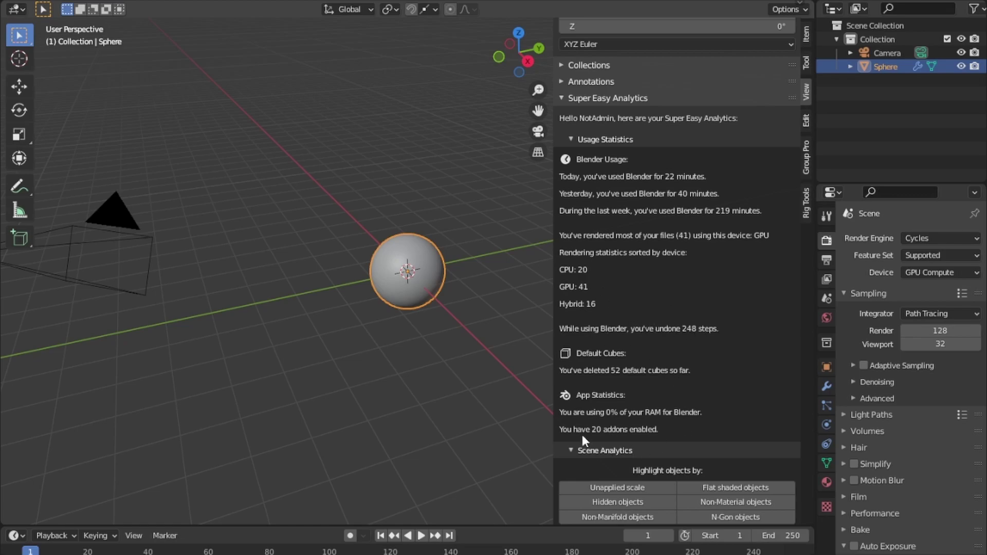
{"action": "scroll", "coordinate": [611, 360], "scroll_direction": "down", "scroll_amount": 5}
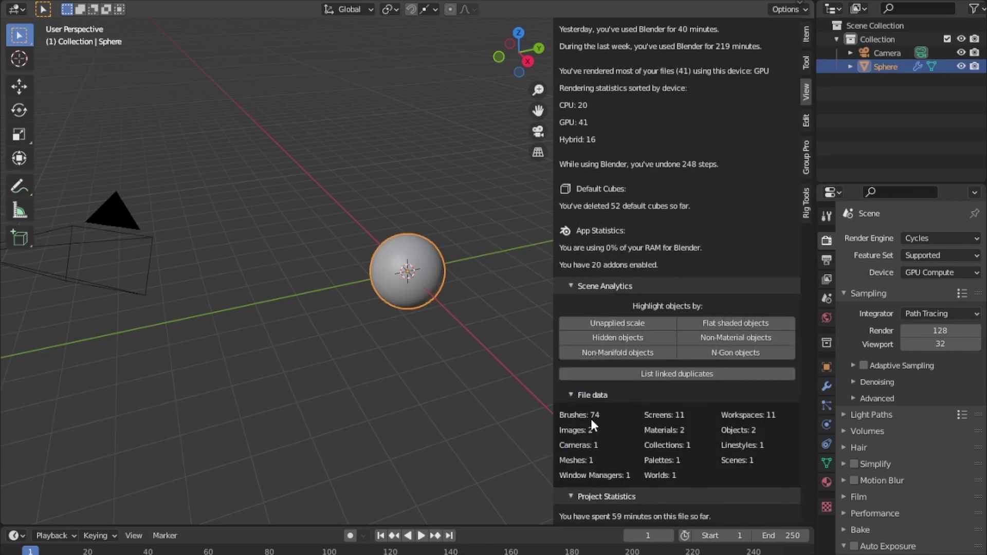
{"action": "scroll", "coordinate": [592, 421], "scroll_direction": "down", "scroll_amount": 1}
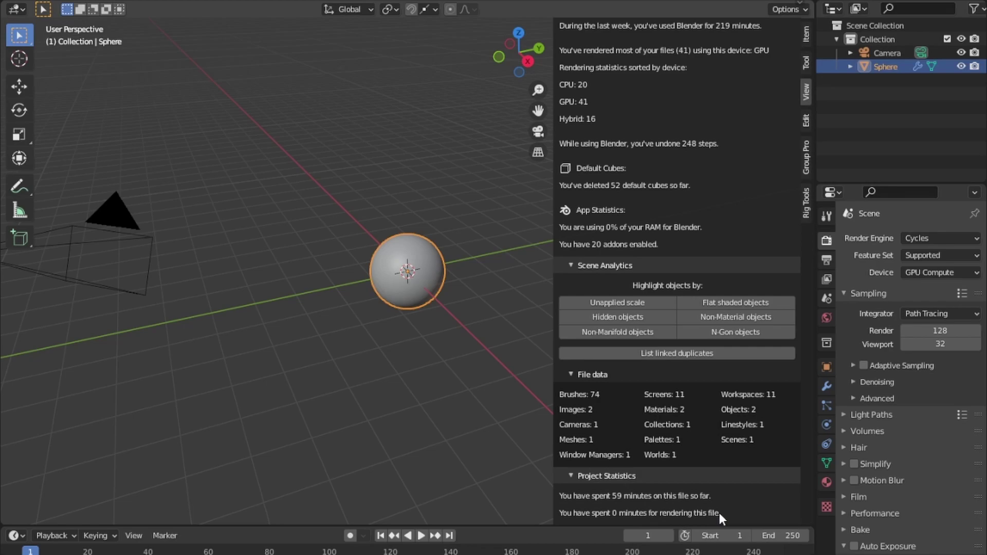
Find the Super Easy Analytics add-on by searching for "sea", enable its Freelancer Statistics option, and minimize the preferences window.
{"action": "key", "text": "ctrl+comma"}
{"action": "left_click", "coordinate": [508, 78]}
{"action": "type", "text": "sea"}
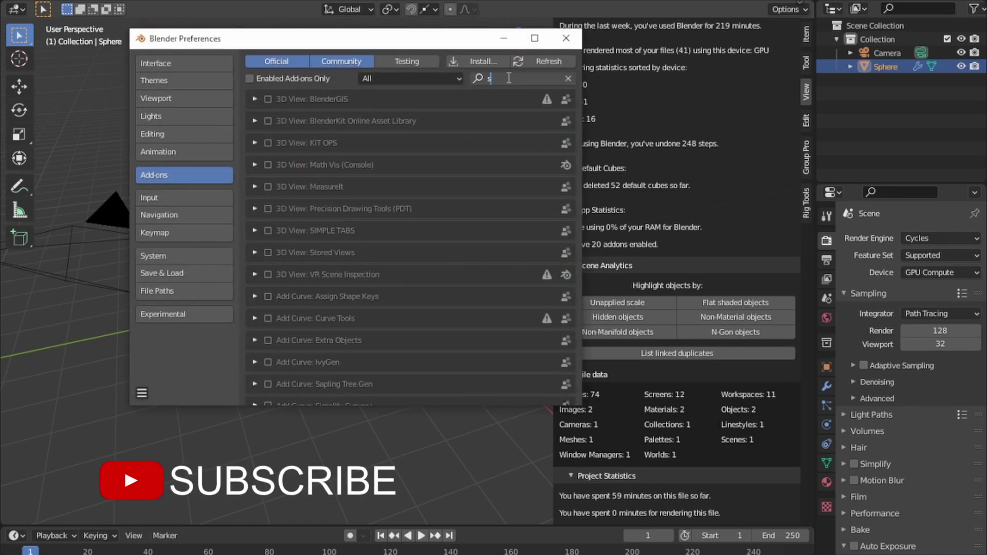
{"action": "key", "text": "Return"}
{"action": "left_click", "coordinate": [255, 99]}
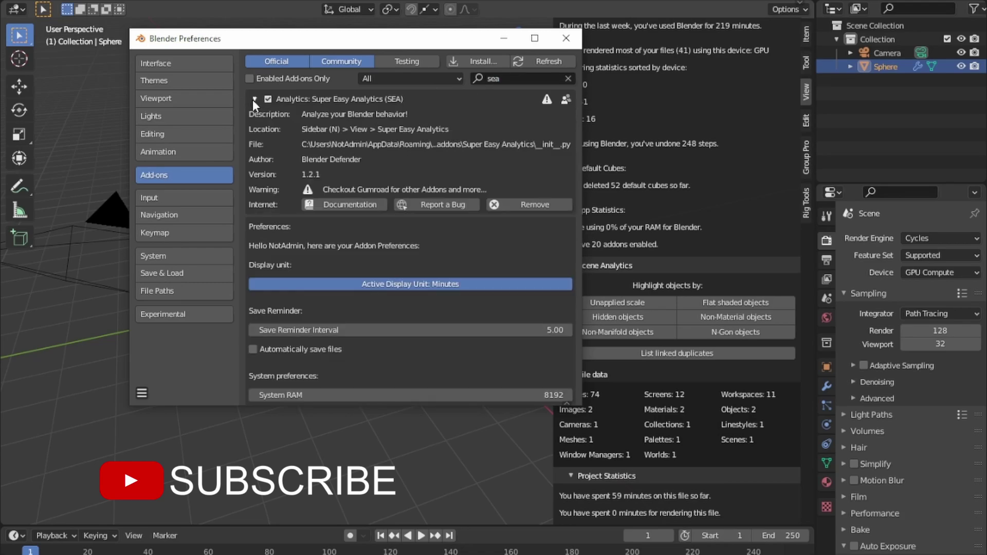
{"action": "scroll", "coordinate": [279, 231], "scroll_direction": "down", "scroll_amount": 5}
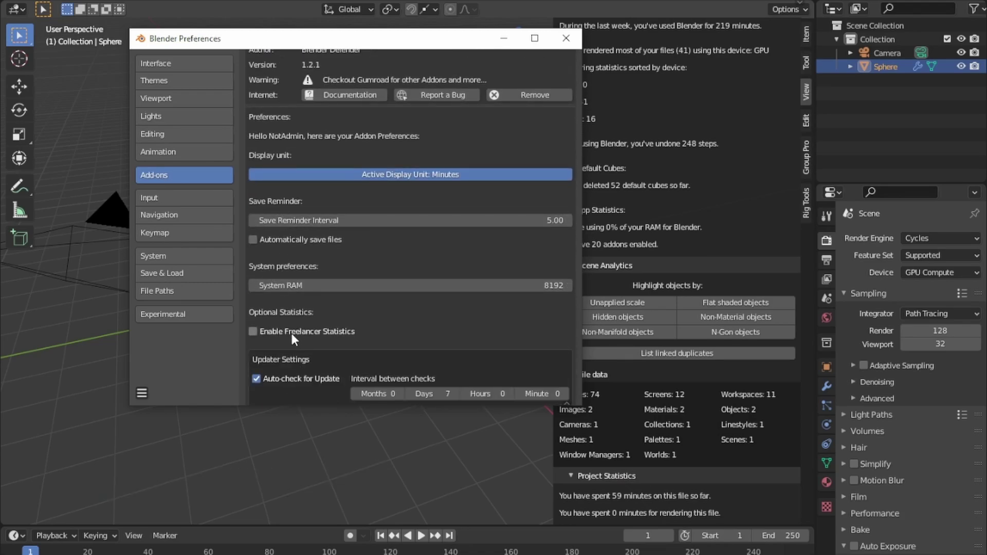
{"action": "left_click", "coordinate": [508, 38]}
Set the project price in the Freelancer Statistics.
{"action": "scroll", "coordinate": [637, 224], "scroll_direction": "down", "scroll_amount": 3}
{"action": "left_click", "coordinate": [674, 434]}
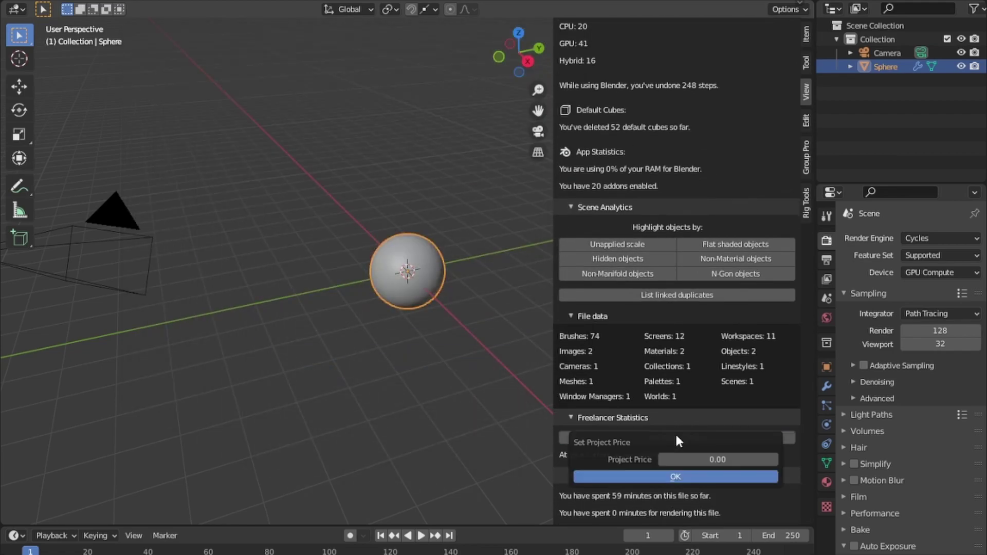
{"action": "left_click", "coordinate": [708, 460]}
{"action": "type", "text": "50"}
{"action": "key", "text": "Return"}
{"action": "key", "text": "Return"}
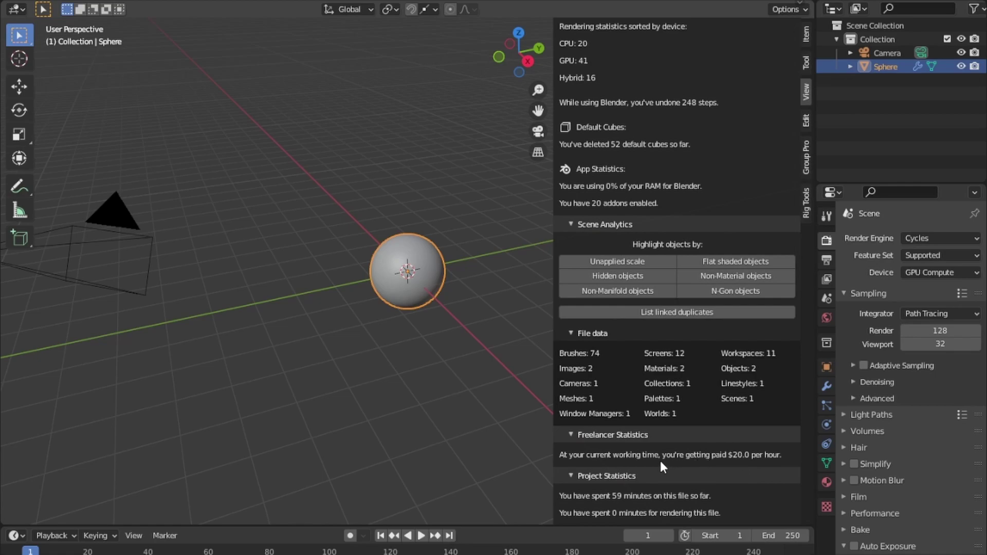
{"action": "scroll", "coordinate": [445, 298], "scroll_direction": "down", "scroll_amount": 3}
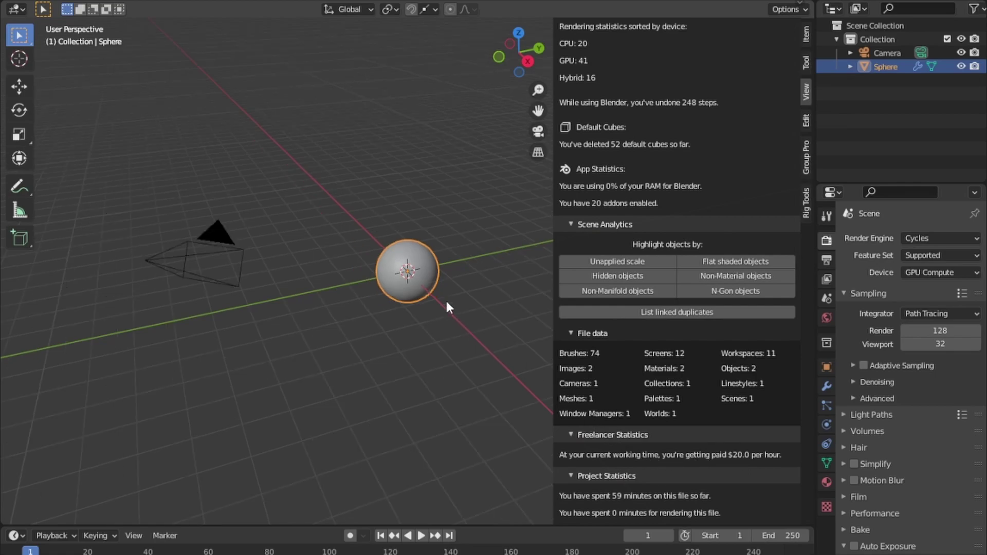
{"action": "scroll", "coordinate": [426, 254], "scroll_direction": "up", "scroll_amount": 4}
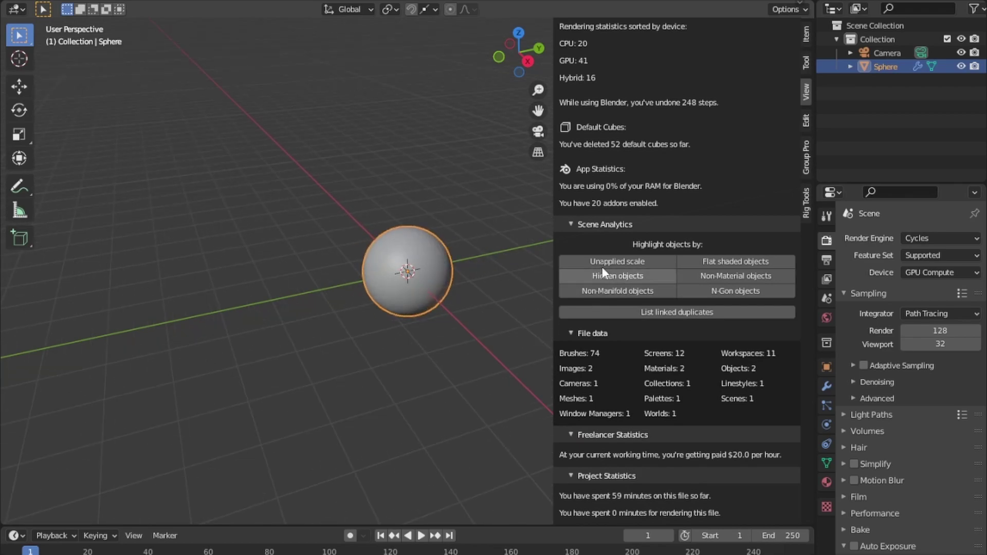